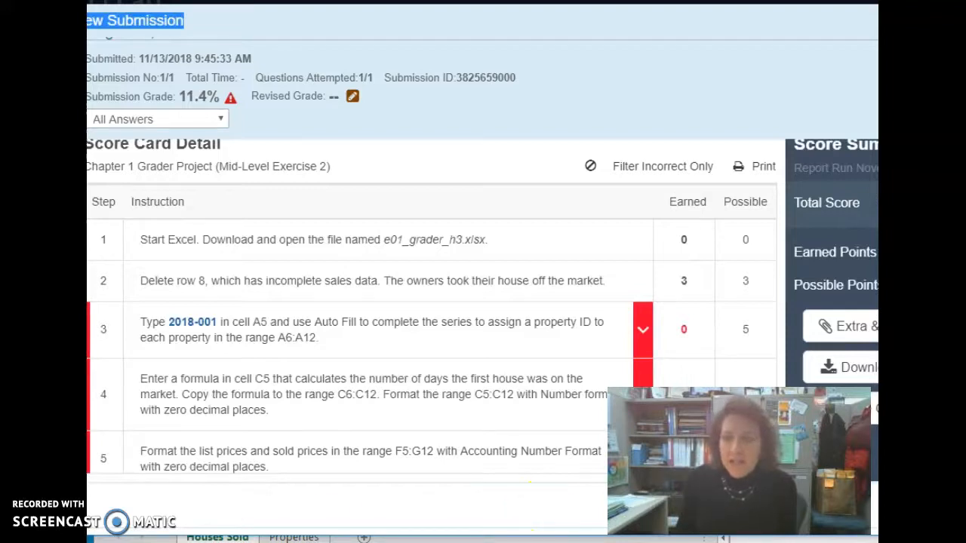
Switch to the Excel workbook, enter 2018-001 in cell A5, and Auto Fill the property ID series down through A13
click(532, 538)
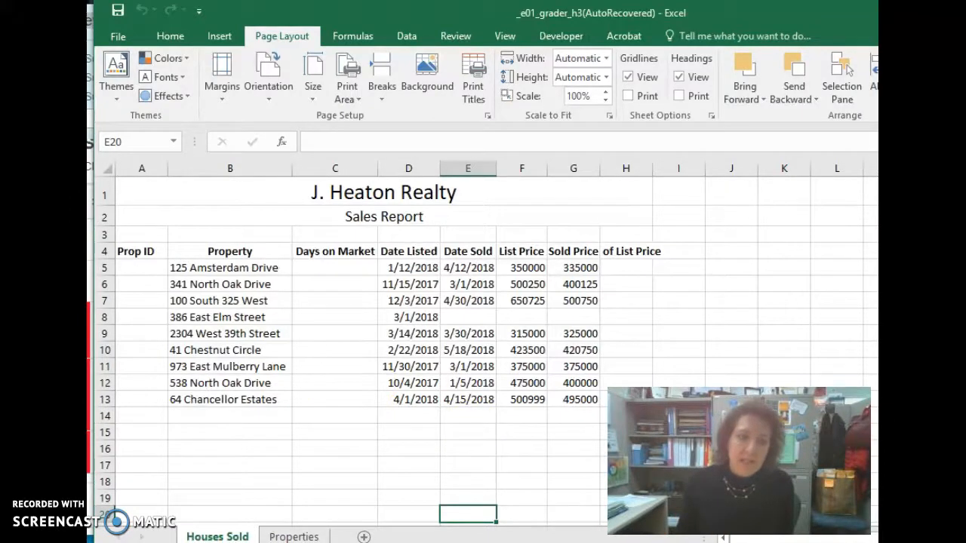
key(alt+Tab)
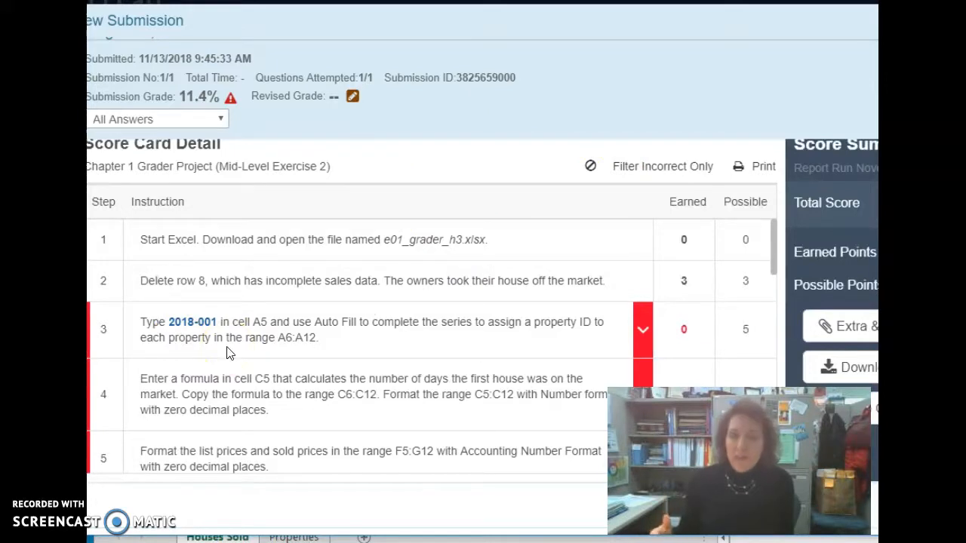
click(188, 339)
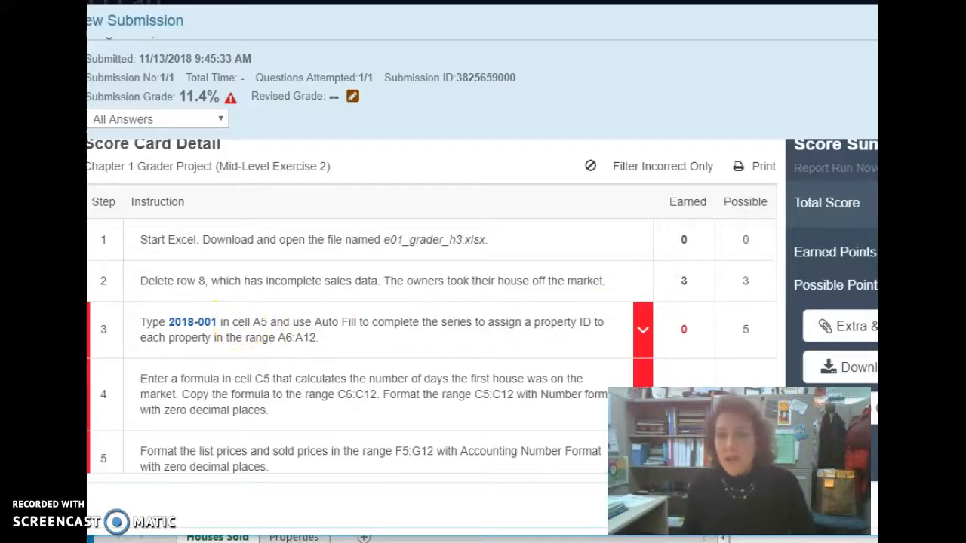
key(alt+Tab)
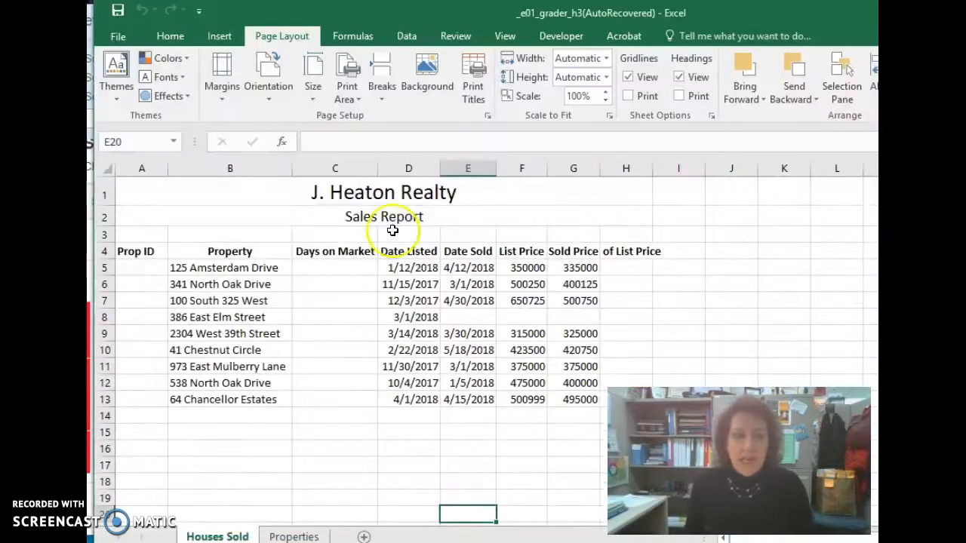
click(143, 268)
text(20)
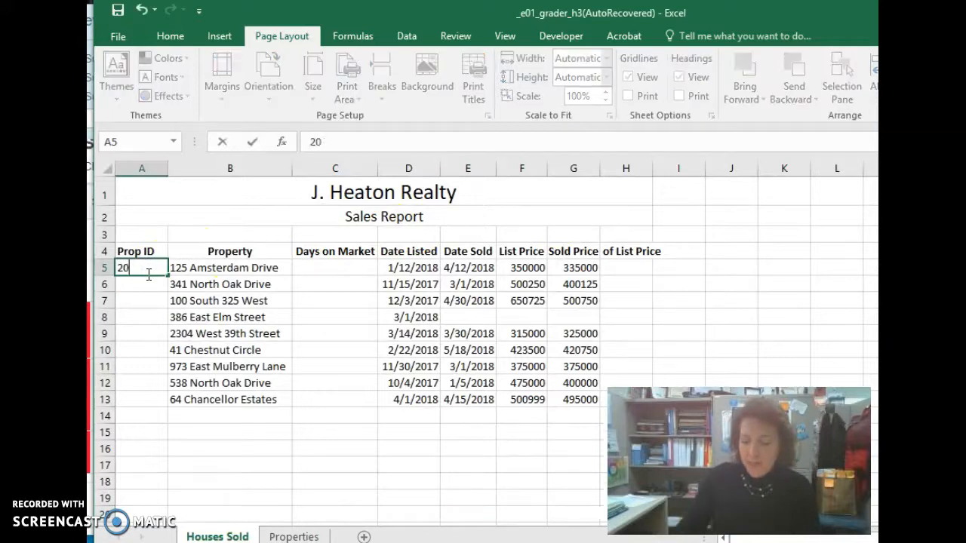
text(18-00)
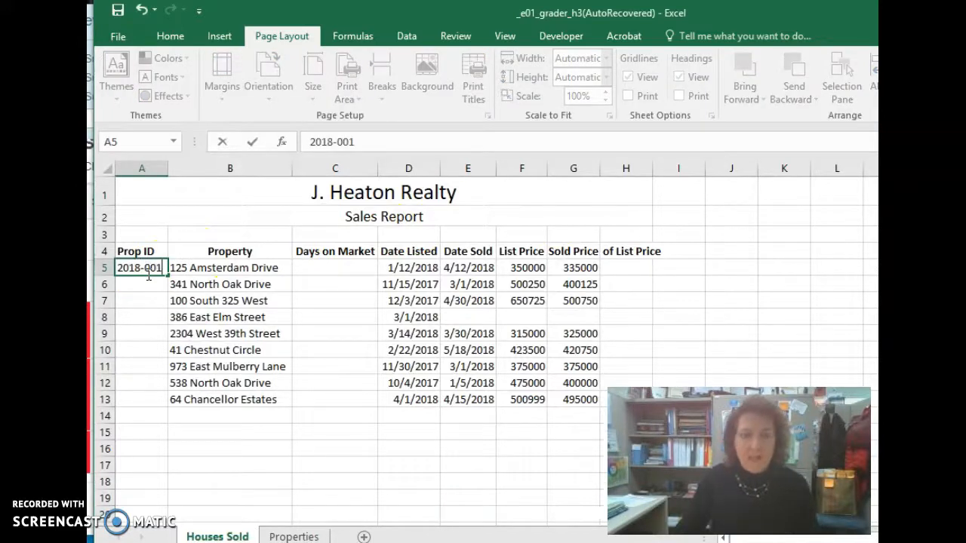
text(1)
key(Return)
click(153, 266)
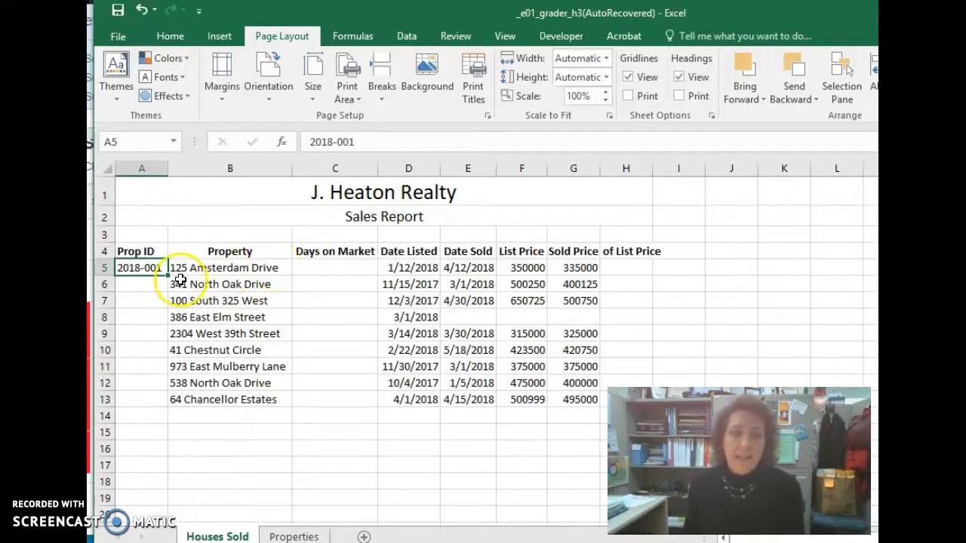
double_click(168, 276)
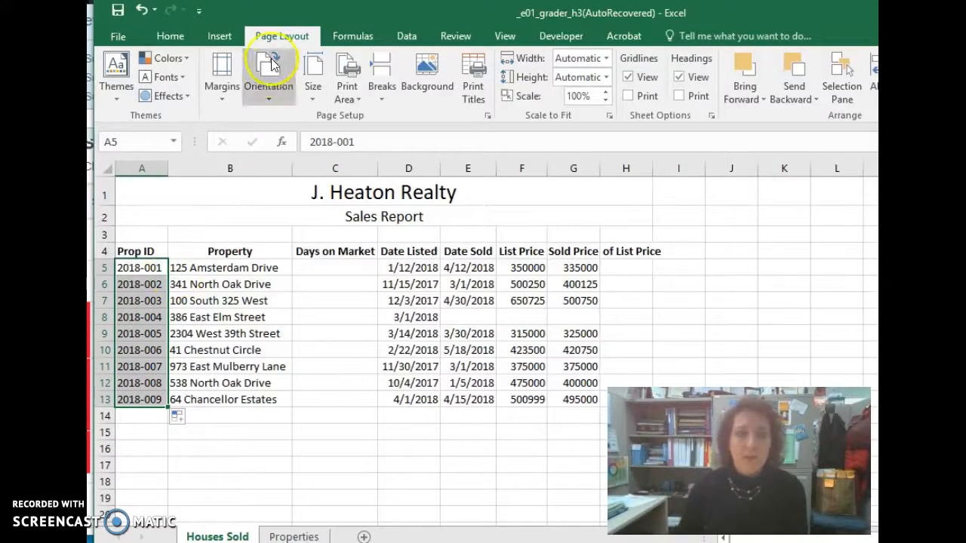
Consult the grader instruction for days on market, try the formula =D5-E5 in cell C5, and clear the cell
key(alt+Tab)
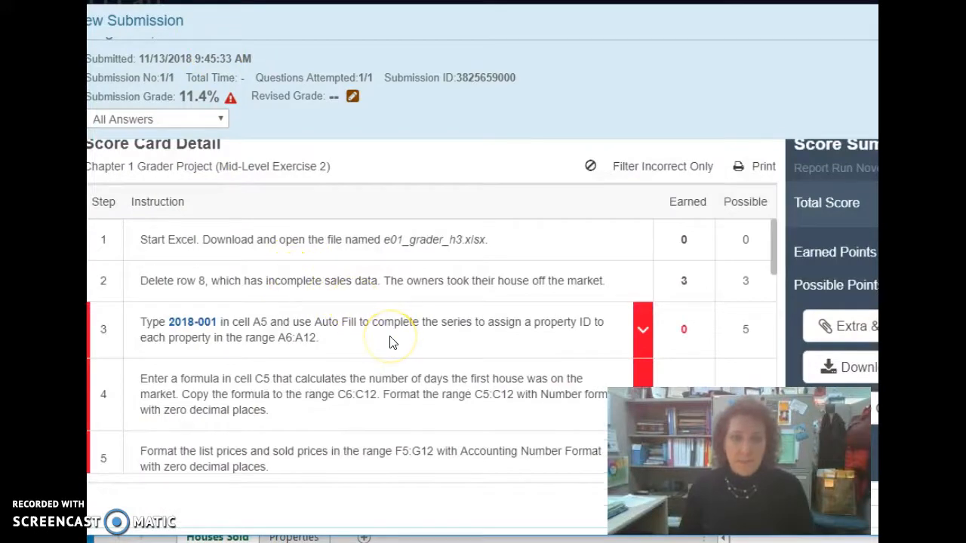
scroll(390, 341, down, 1)
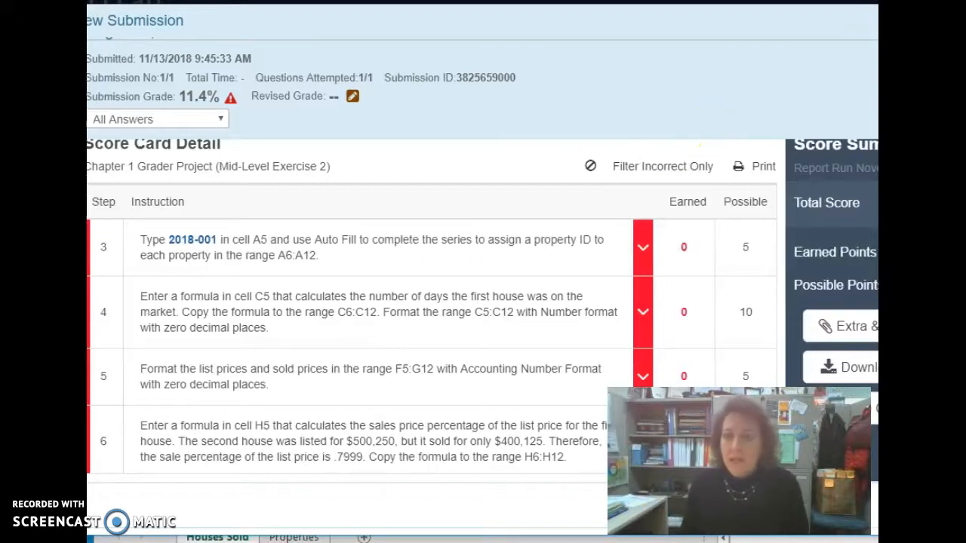
key(alt+Tab)
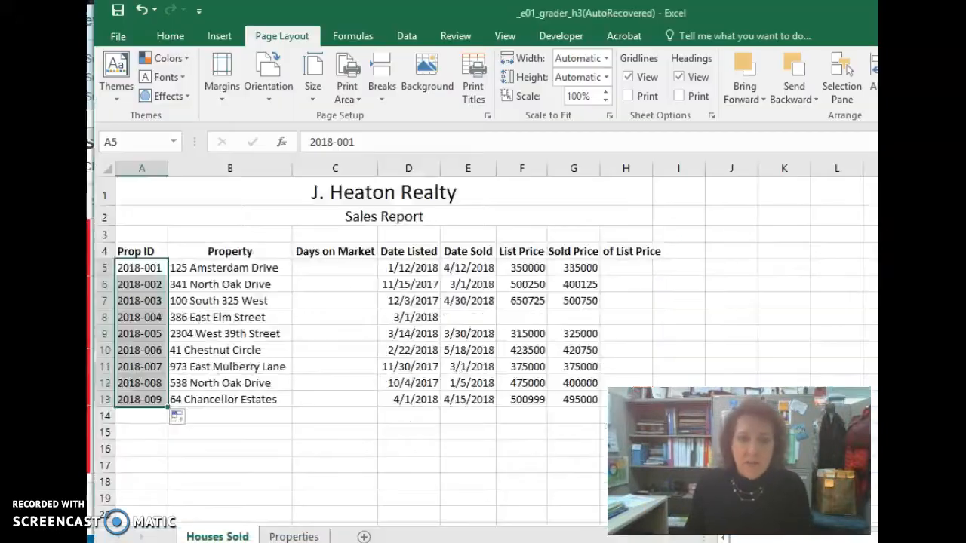
click(332, 273)
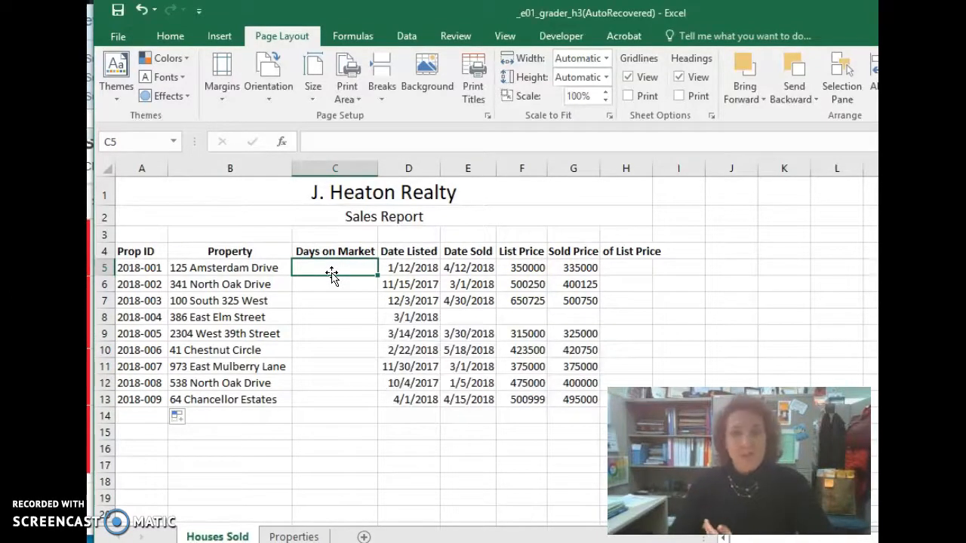
text(=)
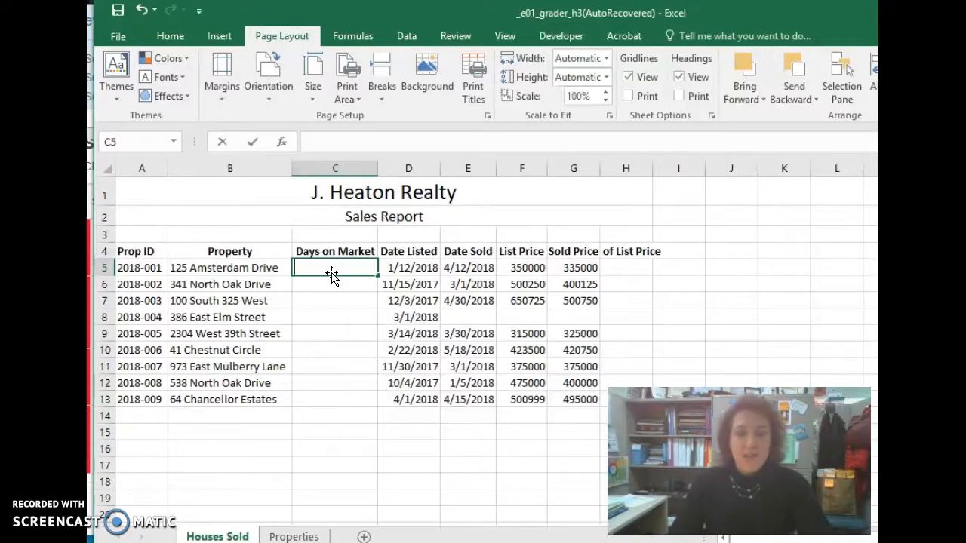
click(415, 271)
text(-)
click(456, 270)
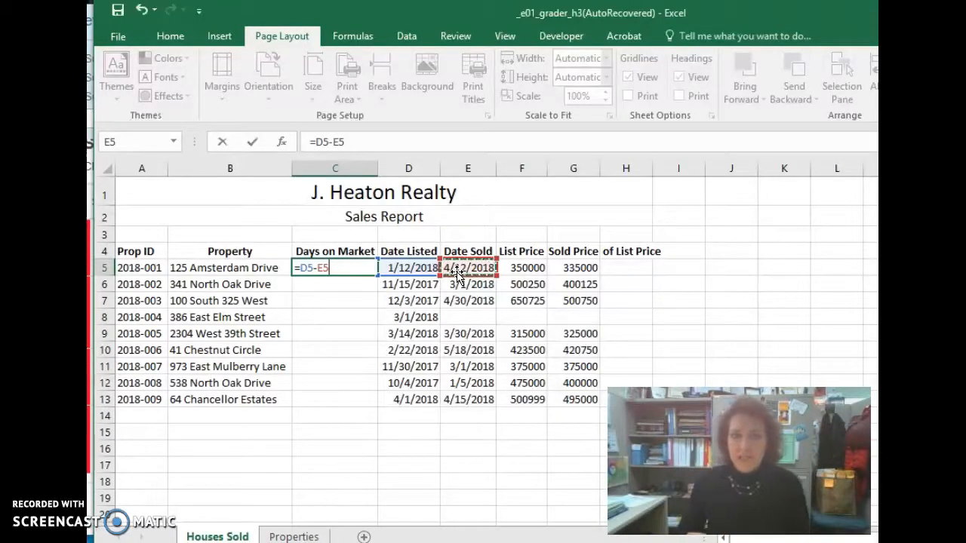
click(350, 272)
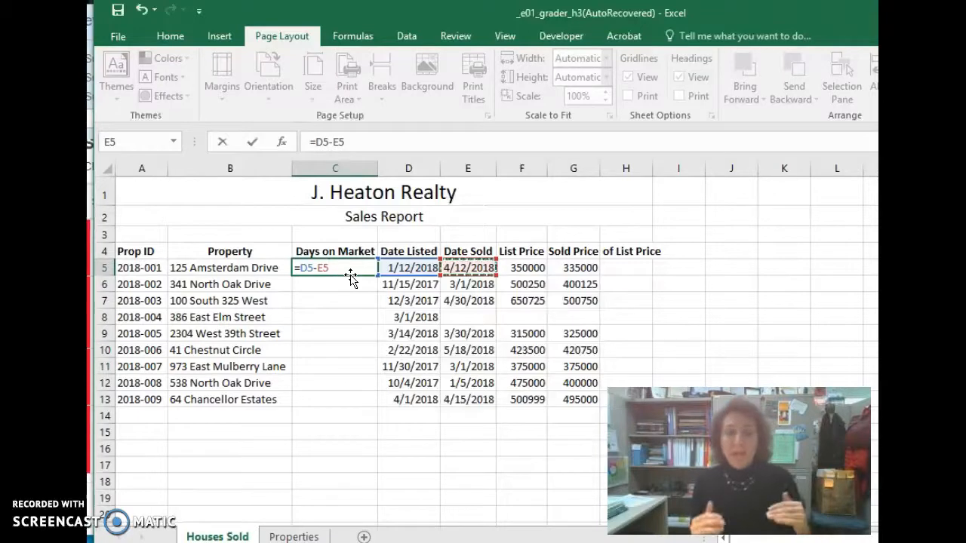
key(Return)
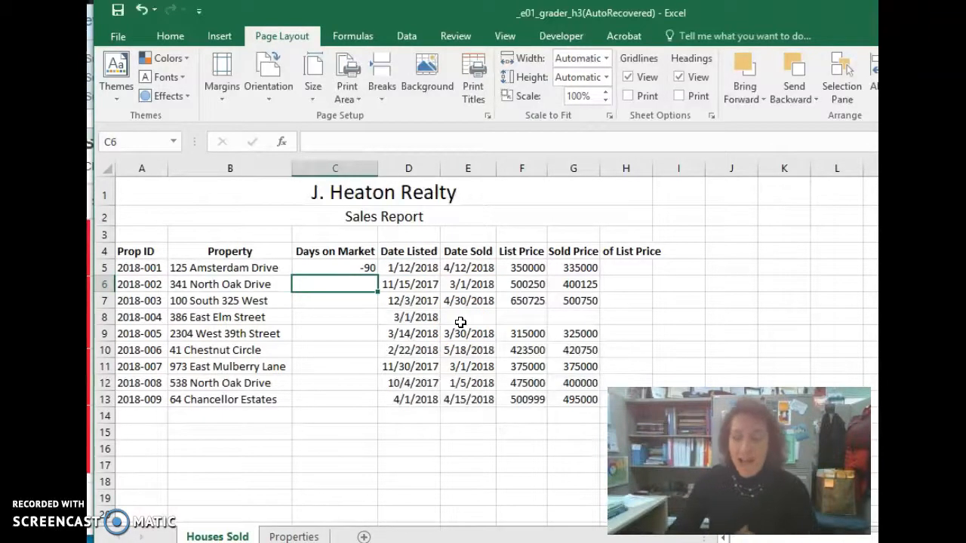
key(Up)
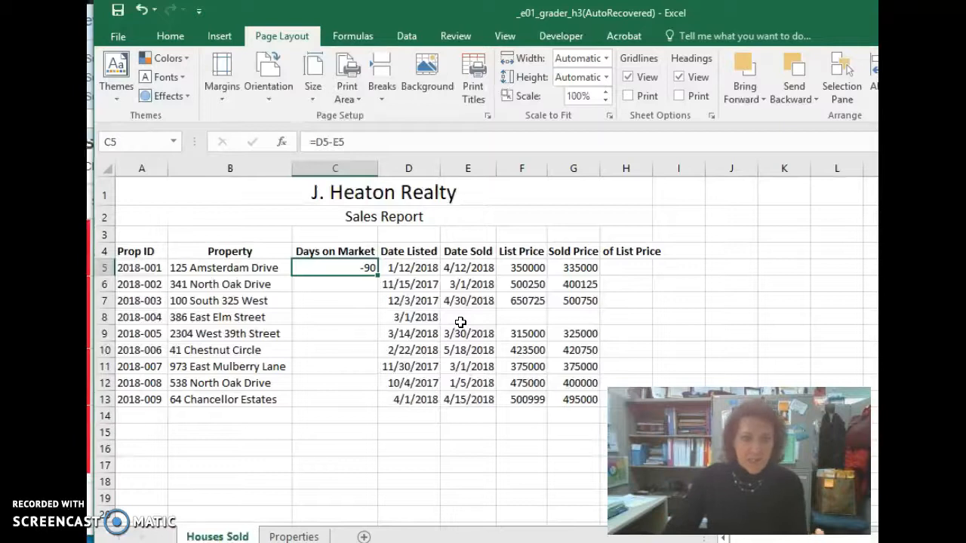
key(Delete)
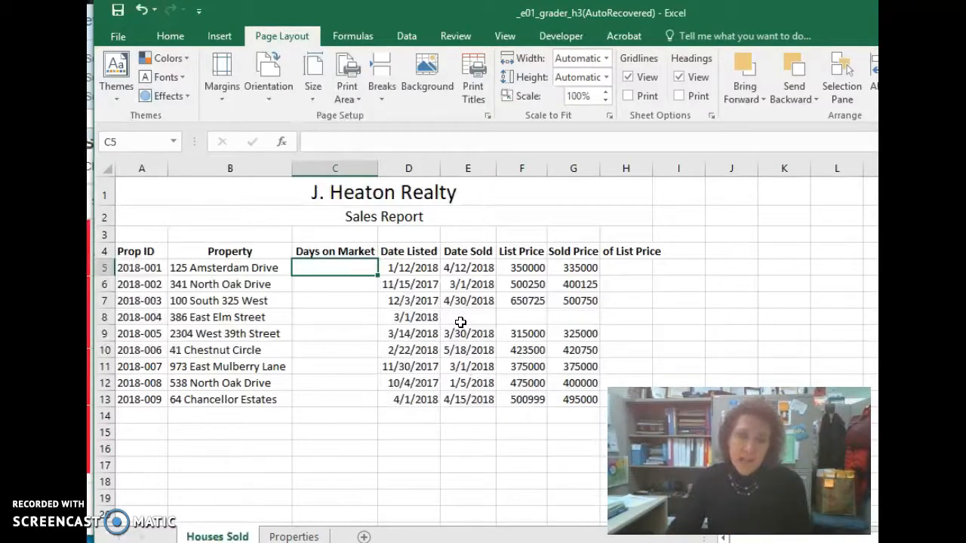
Enter the formula =E5-D5 in cell C5 and copy it down the Days on Market column through C13
text(=)
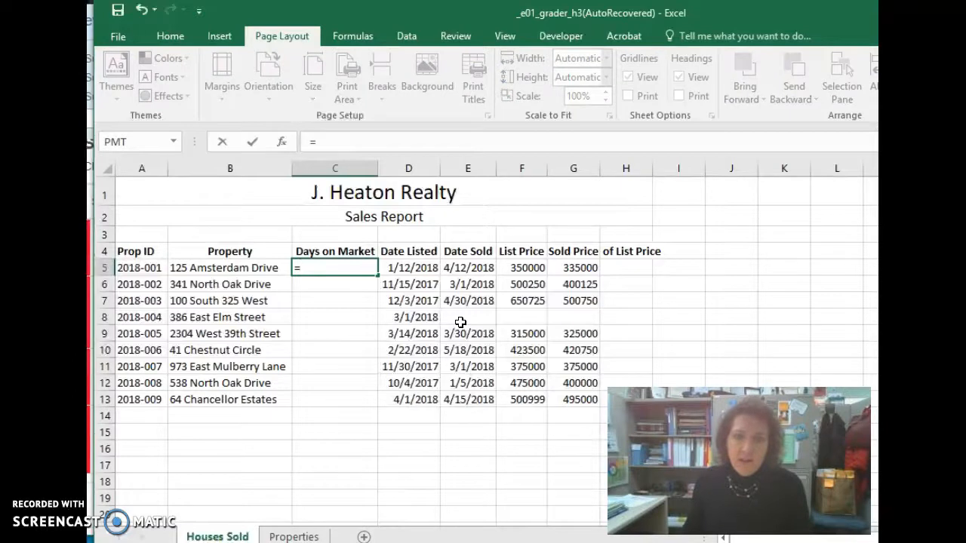
click(461, 273)
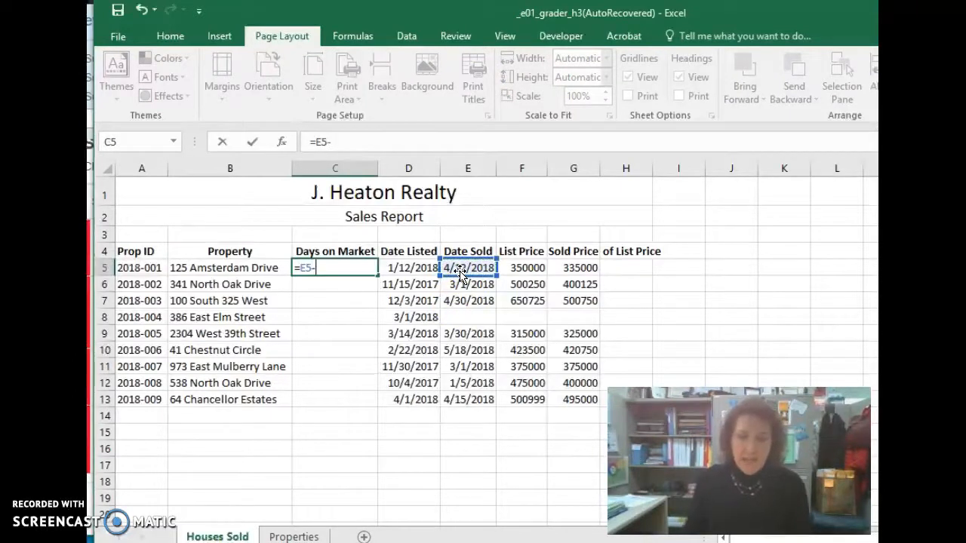
text(-)
click(403, 265)
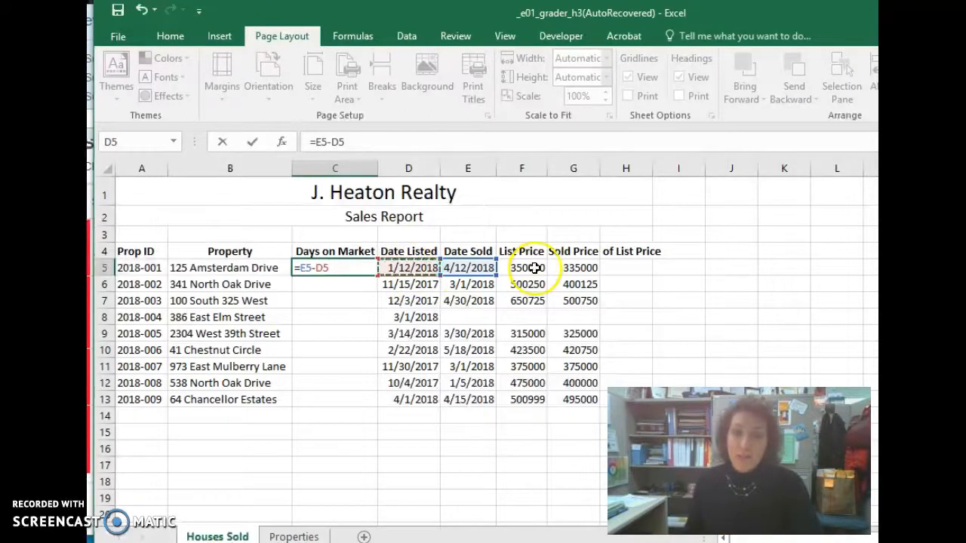
key(Return)
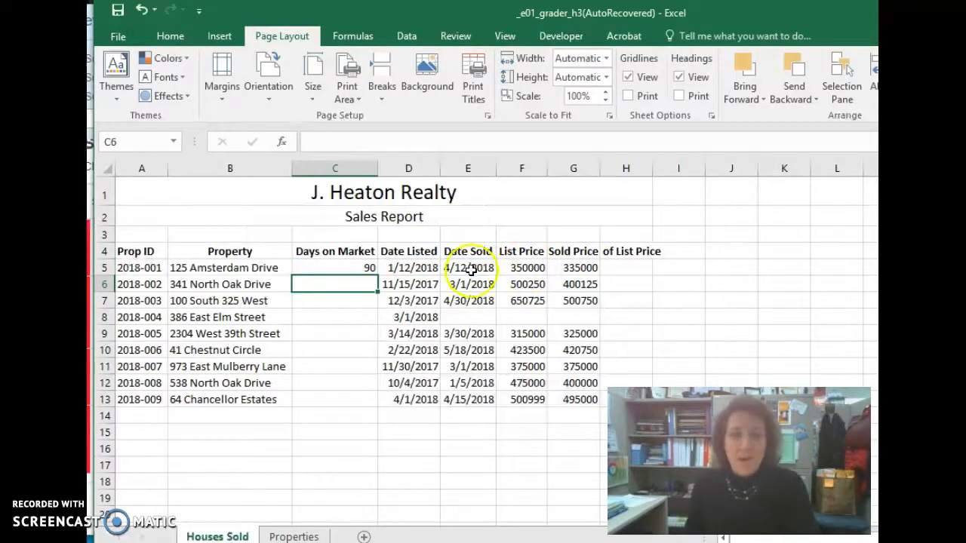
click(370, 267)
double_click(375, 274)
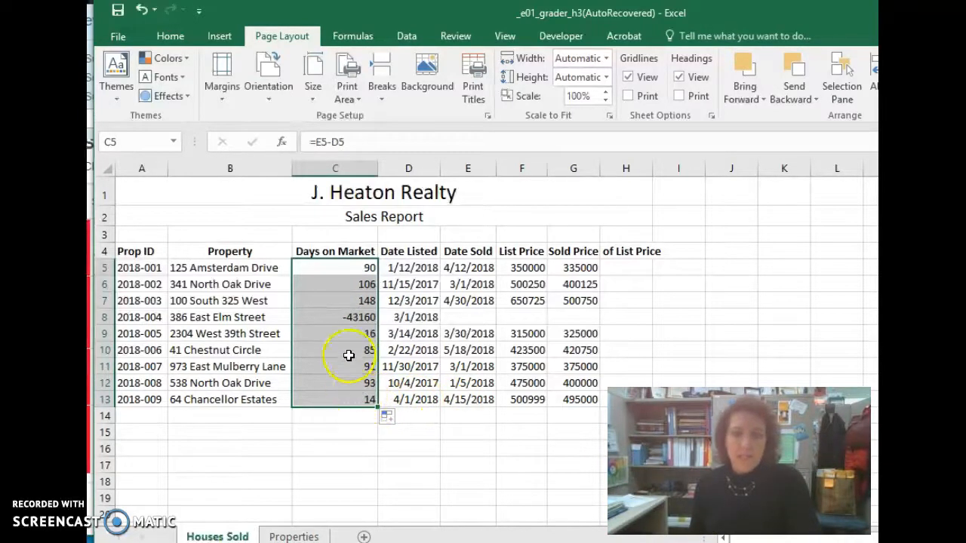
click(472, 318)
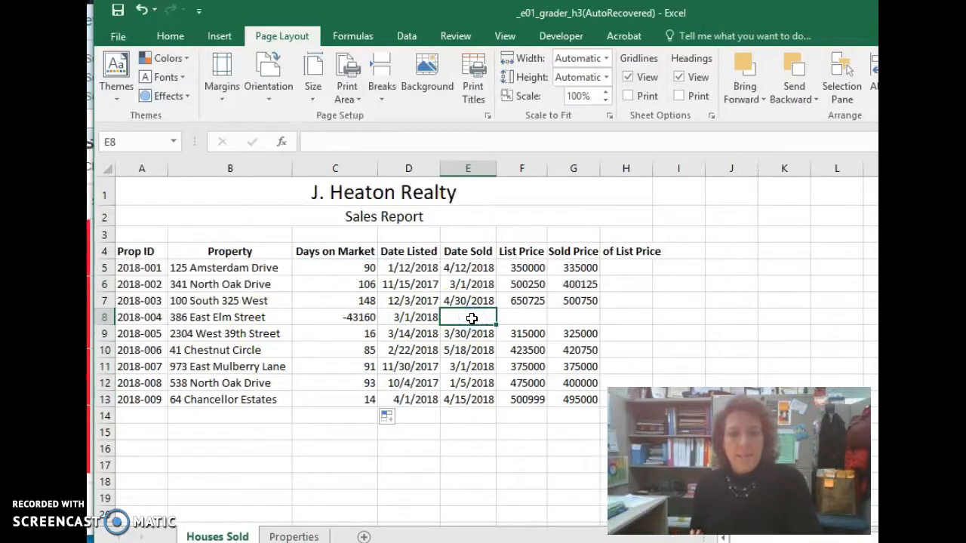